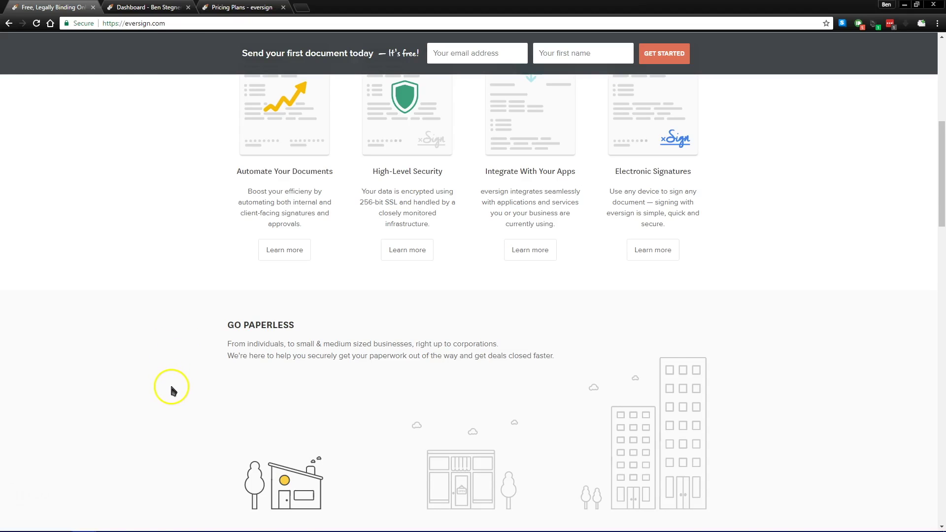
Go from the dashboard through My Signature to the Initials page and start adding a new signature
{"action": "scroll", "coordinate": [168, 389], "scroll_direction": "up", "scroll_amount": 7}
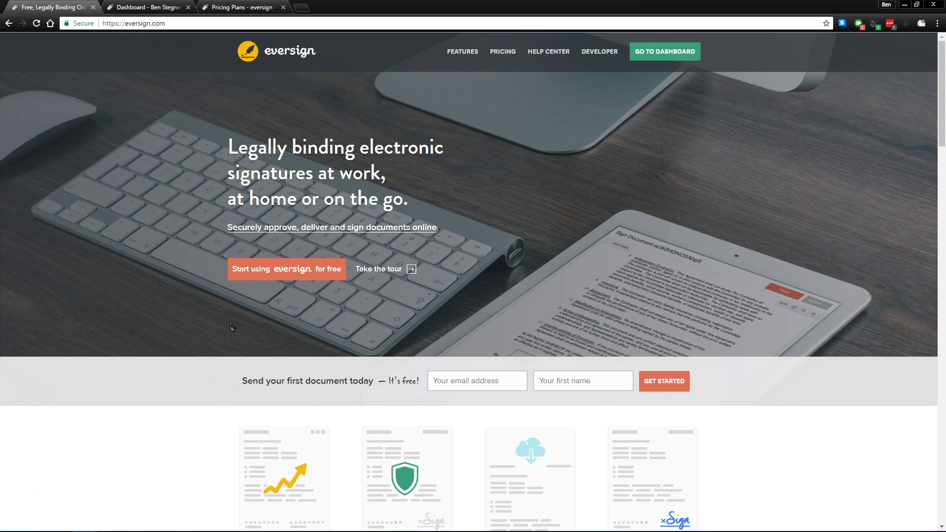
{"action": "left_click", "coordinate": [148, 6]}
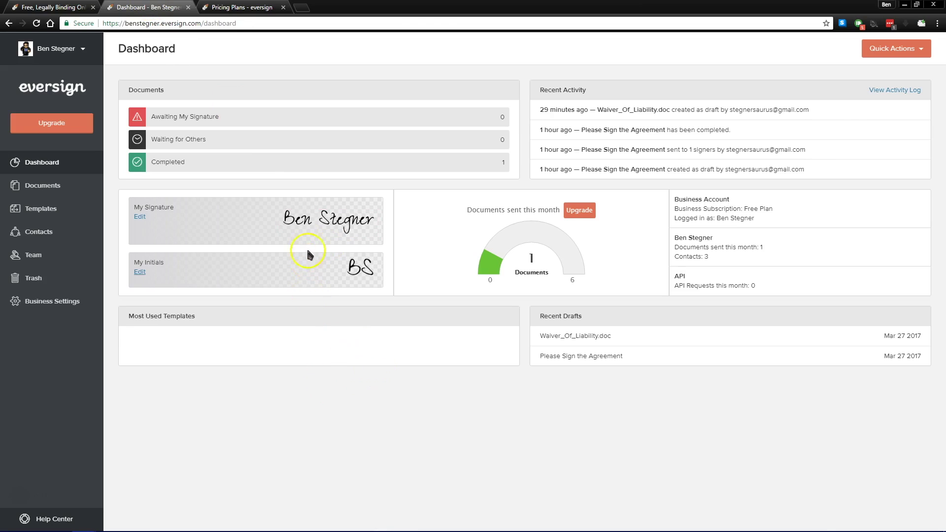
{"action": "left_click", "coordinate": [240, 231]}
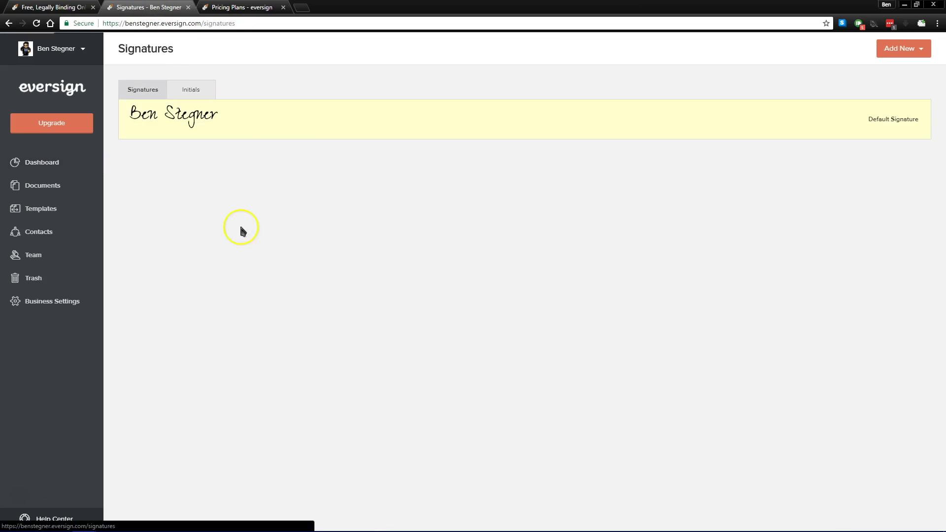
{"action": "left_click", "coordinate": [187, 93]}
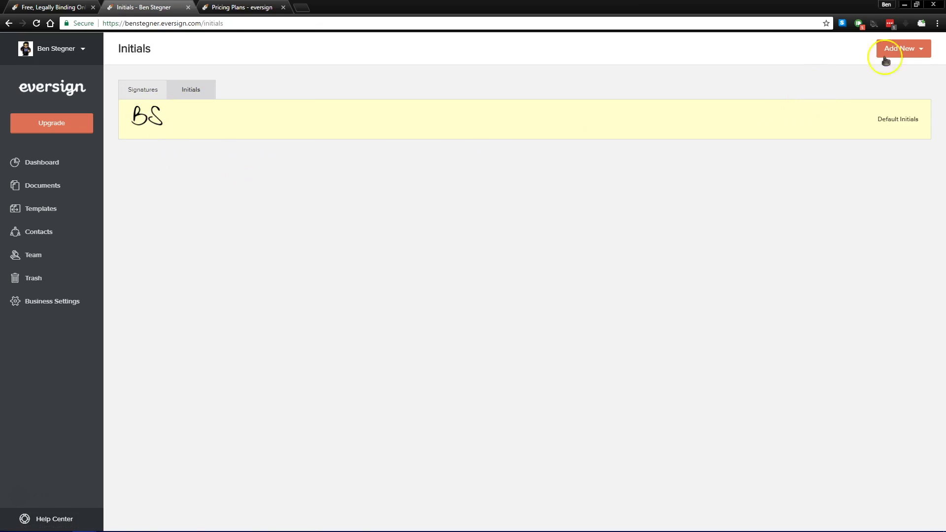
{"action": "left_click", "coordinate": [906, 48]}
{"action": "left_click", "coordinate": [895, 73]}
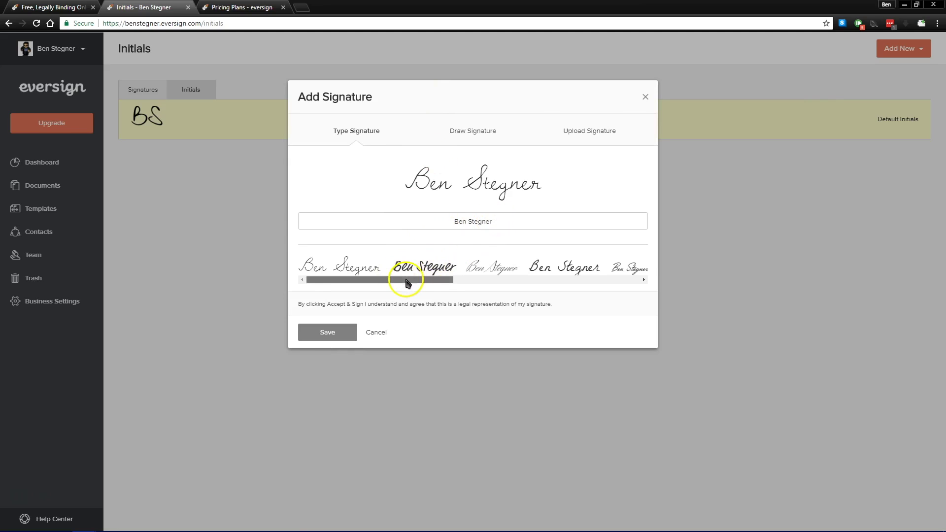
{"action": "left_click_drag", "start_coordinate": [407, 281], "coordinate": [521, 281]}
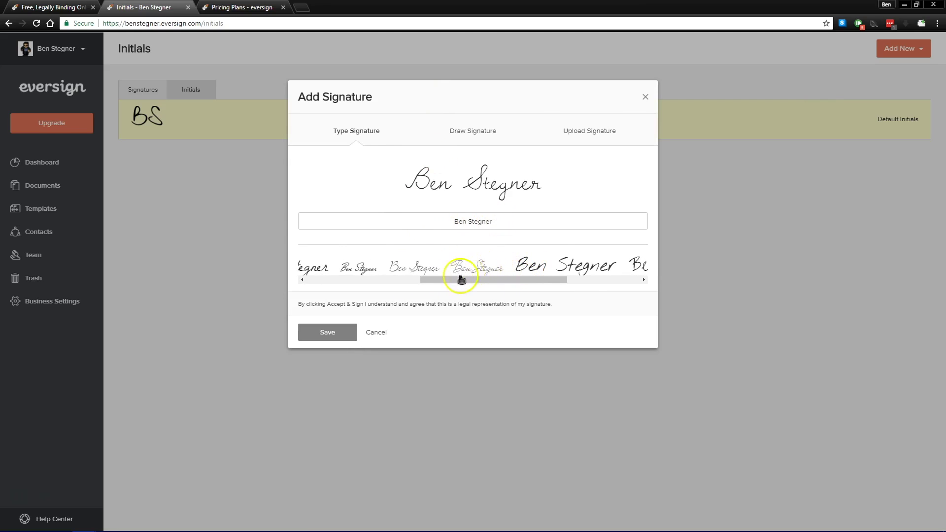
{"action": "left_click_drag", "start_coordinate": [445, 281], "coordinate": [538, 281]}
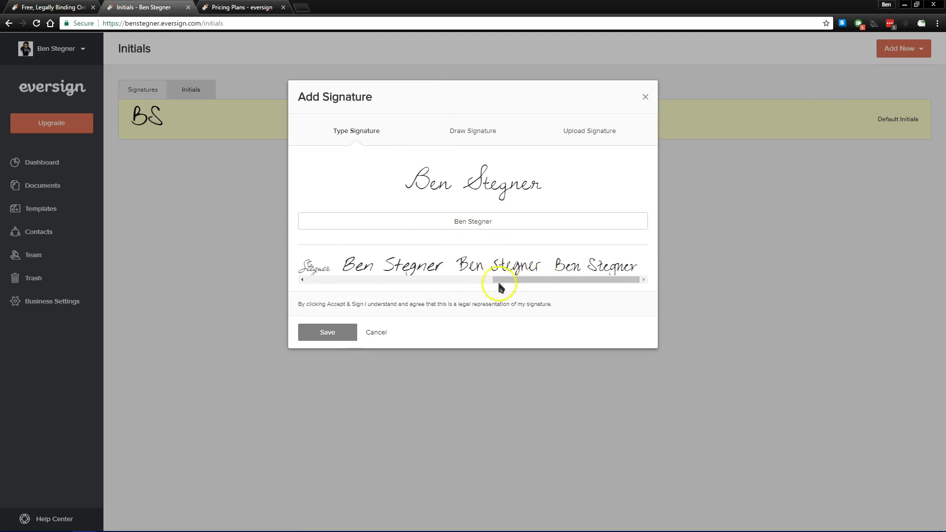
{"action": "left_click", "coordinate": [480, 133]}
{"action": "mouse_move", "coordinate": [392, 213]}
{"action": "left_mouse_down"}
{"action": "mouse_move", "coordinate": [393, 193]}
{"action": "mouse_move", "coordinate": [480, 221]}
{"action": "left_mouse_up"}
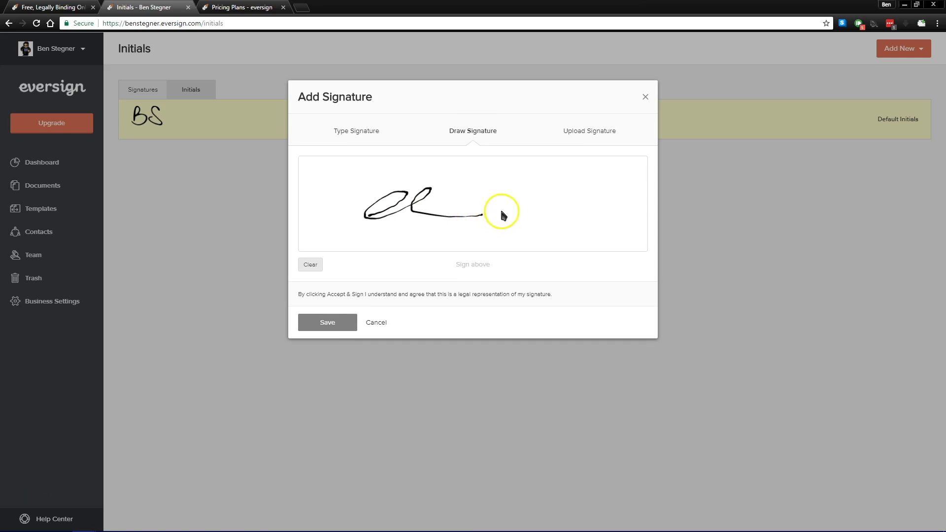
{"action": "left_click", "coordinate": [583, 141]}
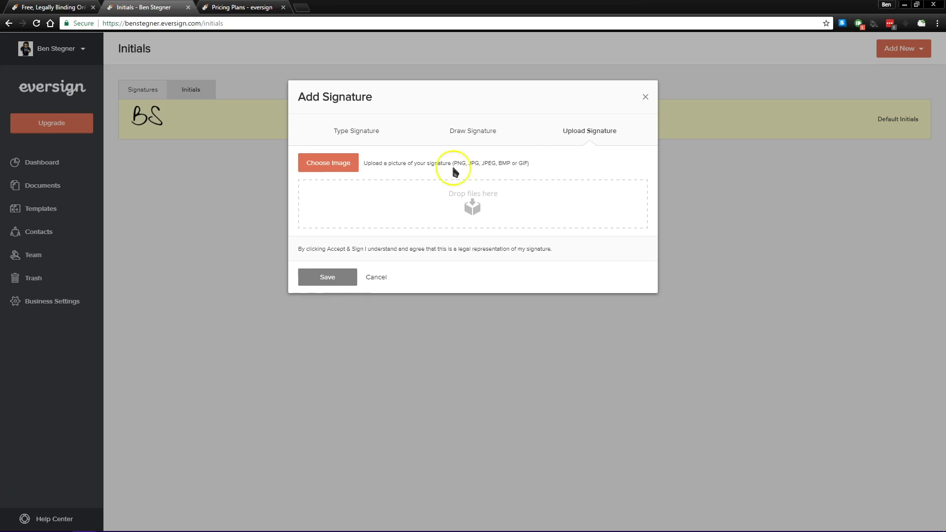
{"action": "left_click", "coordinate": [645, 97]}
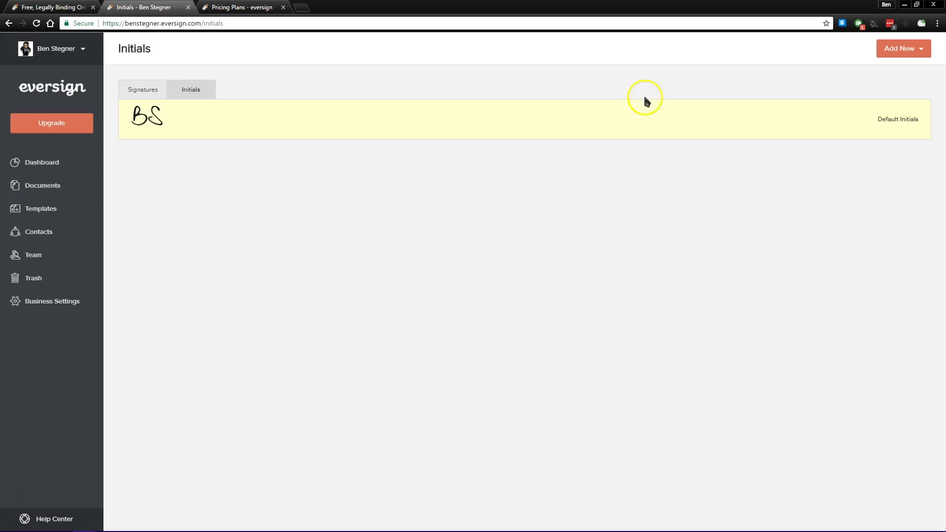
Return to the Dashboard and review its Documents status rows
{"action": "left_click", "coordinate": [48, 88]}
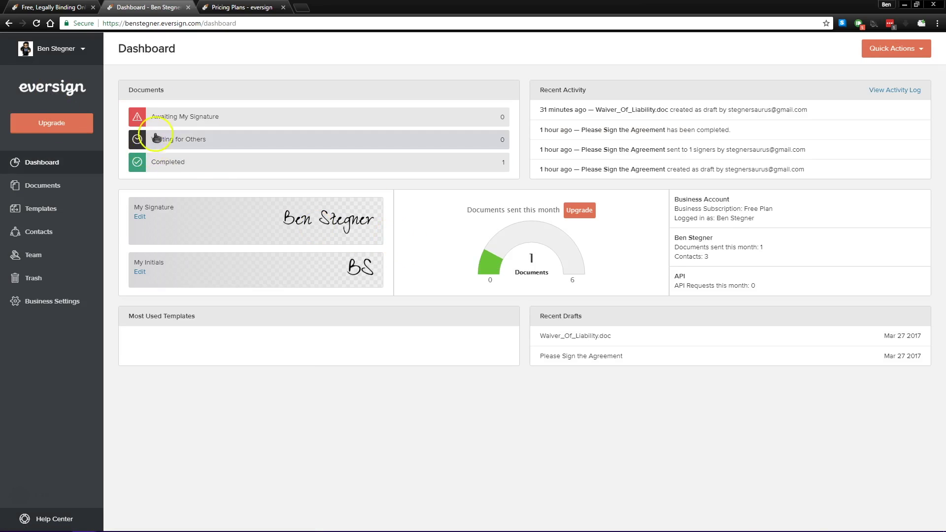
{"action": "left_click", "coordinate": [183, 127]}
{"action": "left_click", "coordinate": [180, 146]}
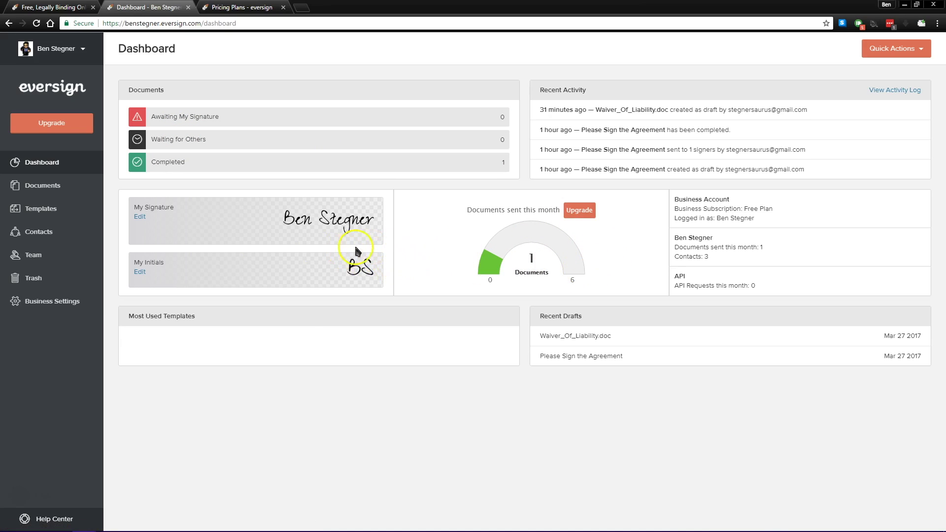
Create a new document with the signer option set to Others Only
{"action": "left_click", "coordinate": [60, 193]}
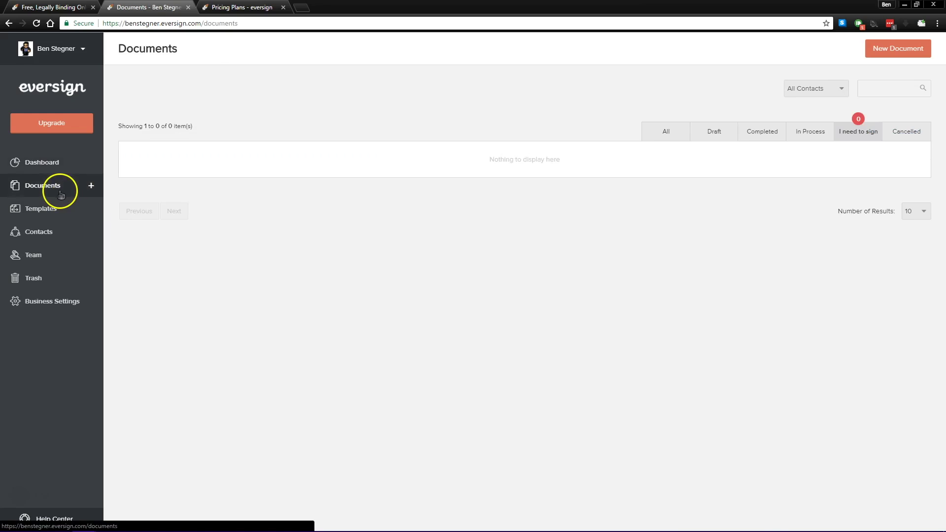
{"action": "left_click", "coordinate": [892, 51]}
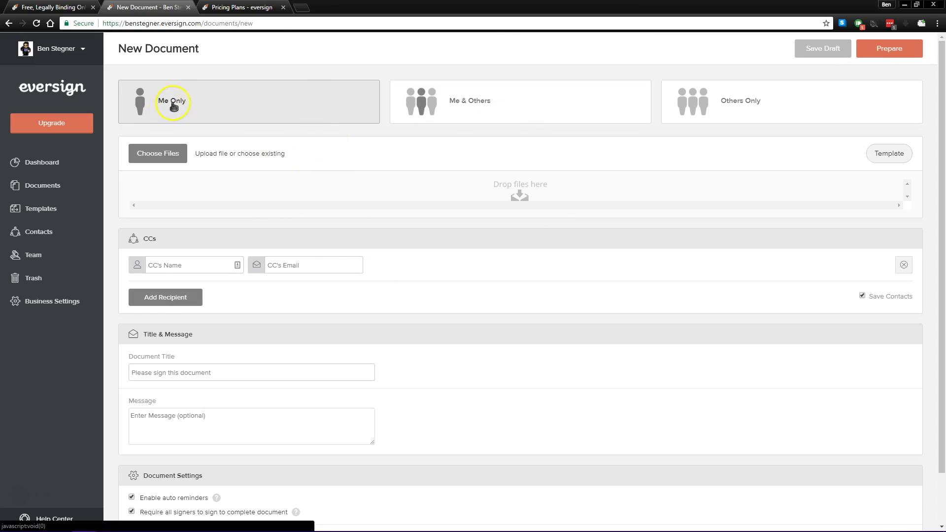
{"action": "left_click", "coordinate": [456, 113]}
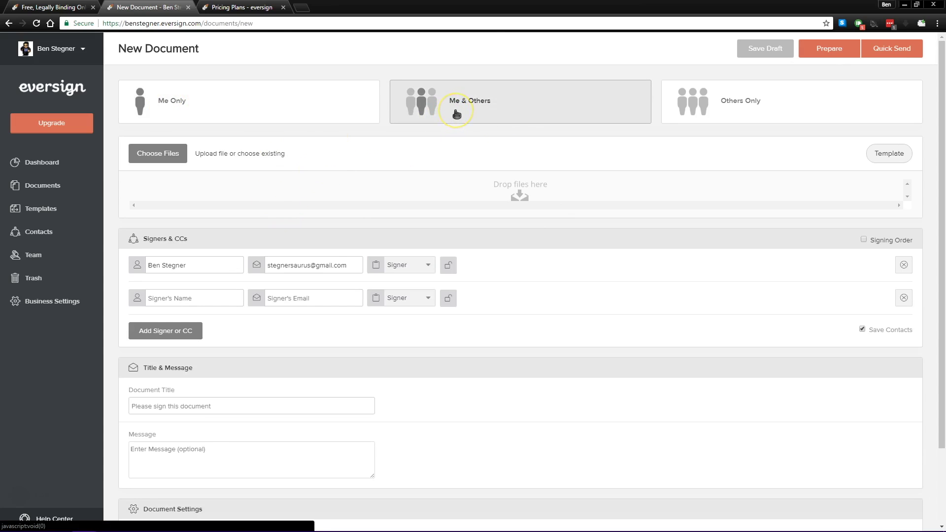
{"action": "left_click", "coordinate": [471, 102]}
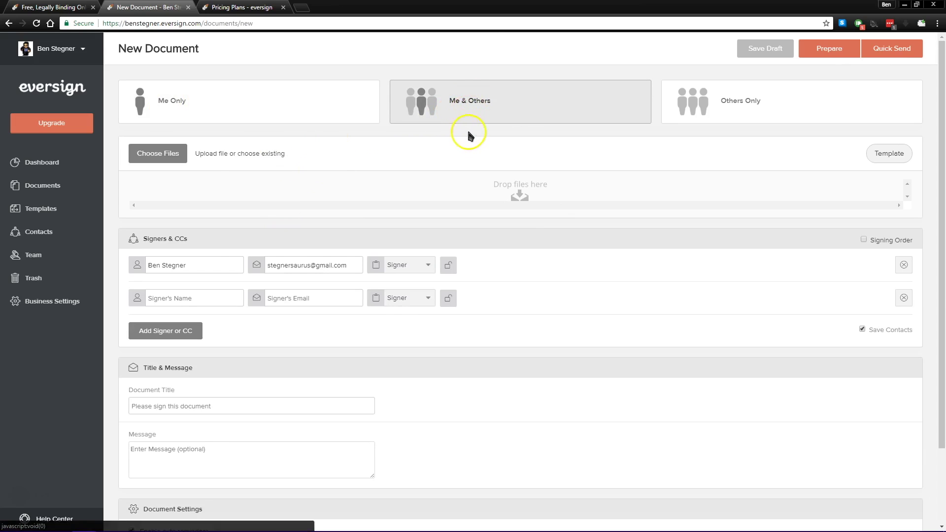
{"action": "left_click", "coordinate": [468, 108]}
{"action": "left_click", "coordinate": [717, 110]}
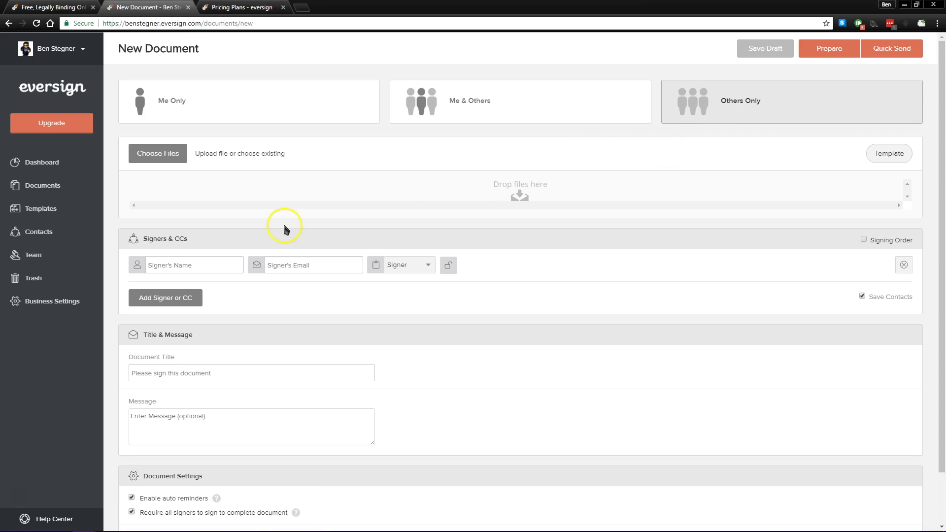
Upload Waiver_Of_Liability from the computer as the document to sign
{"action": "left_click", "coordinate": [158, 154]}
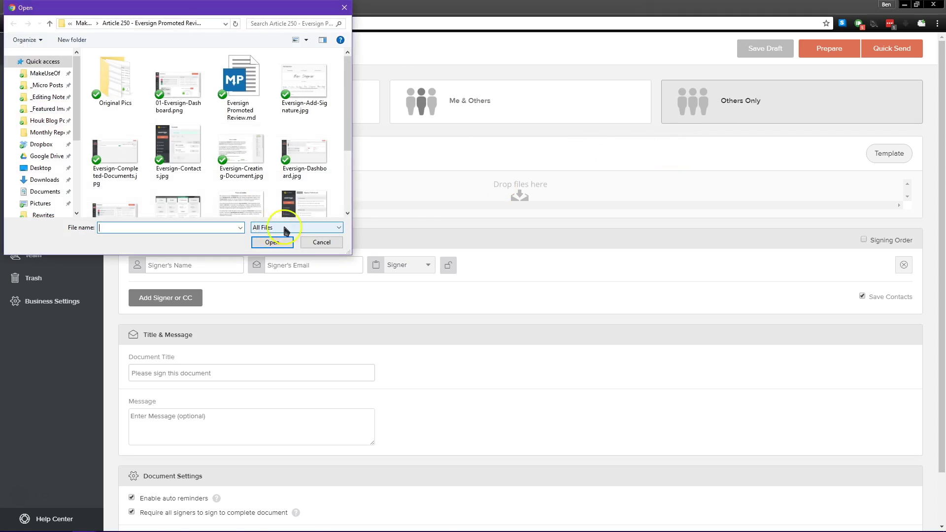
{"action": "scroll", "coordinate": [249, 110], "scroll_direction": "down", "scroll_amount": 3}
{"action": "double_click", "coordinate": [106, 206]}
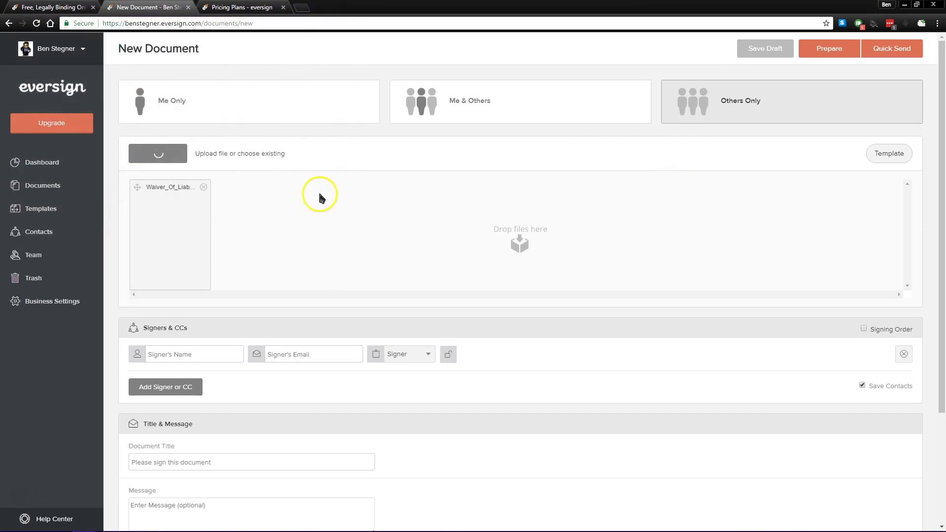
{"action": "scroll", "coordinate": [268, 235], "scroll_direction": "down", "scroll_amount": 3}
Keep the recipient role as Signer, check title and message, then try proceeding to Prepare
{"action": "left_click", "coordinate": [204, 213]}
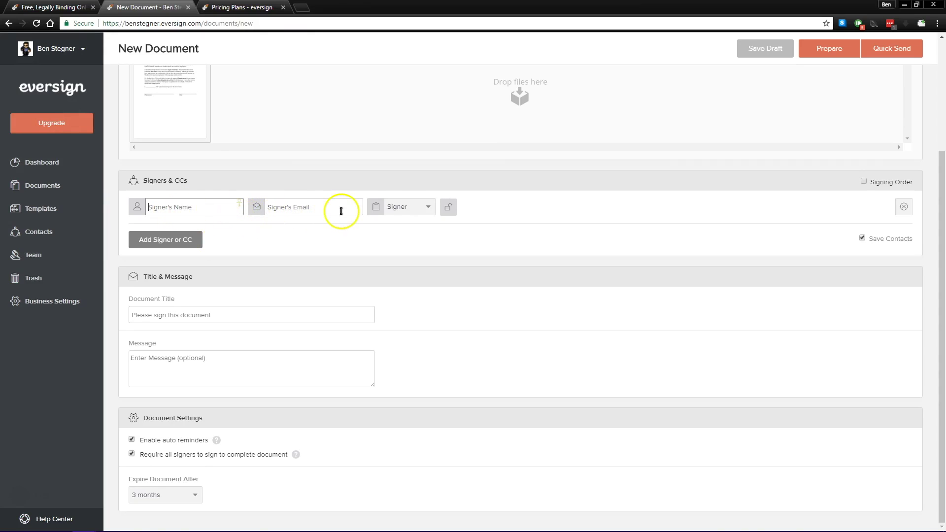
{"action": "left_click", "coordinate": [394, 207]}
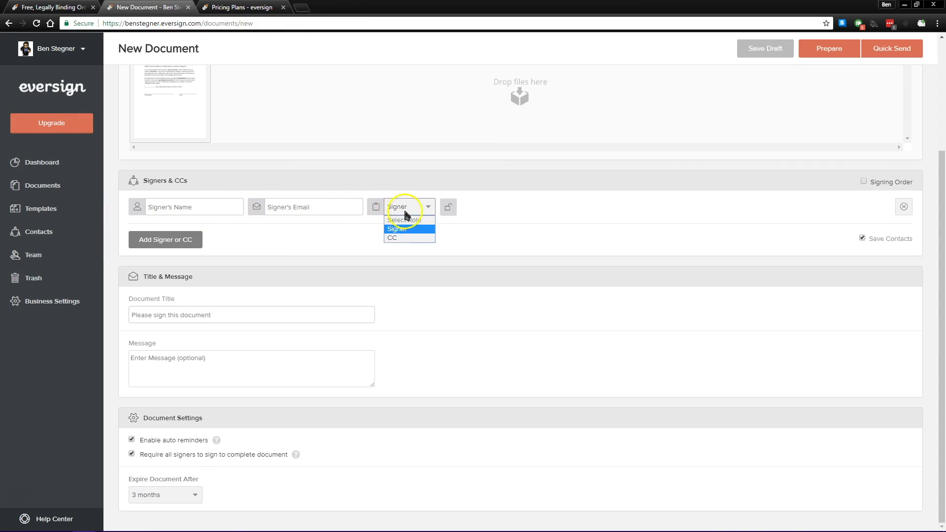
{"action": "left_click", "coordinate": [401, 220]}
{"action": "left_click", "coordinate": [232, 316]}
{"action": "left_click", "coordinate": [184, 363]}
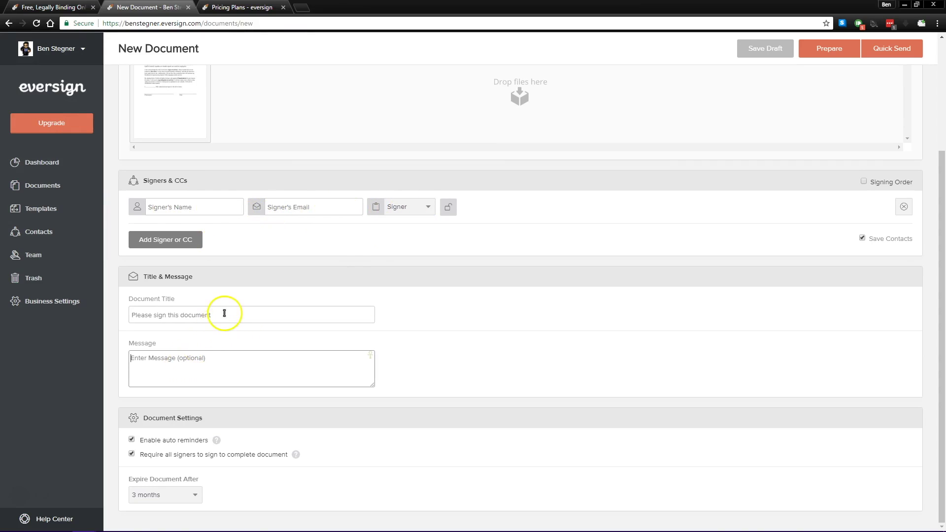
{"action": "left_click", "coordinate": [227, 317]}
{"action": "scroll", "coordinate": [495, 329], "scroll_direction": "up", "scroll_amount": 3}
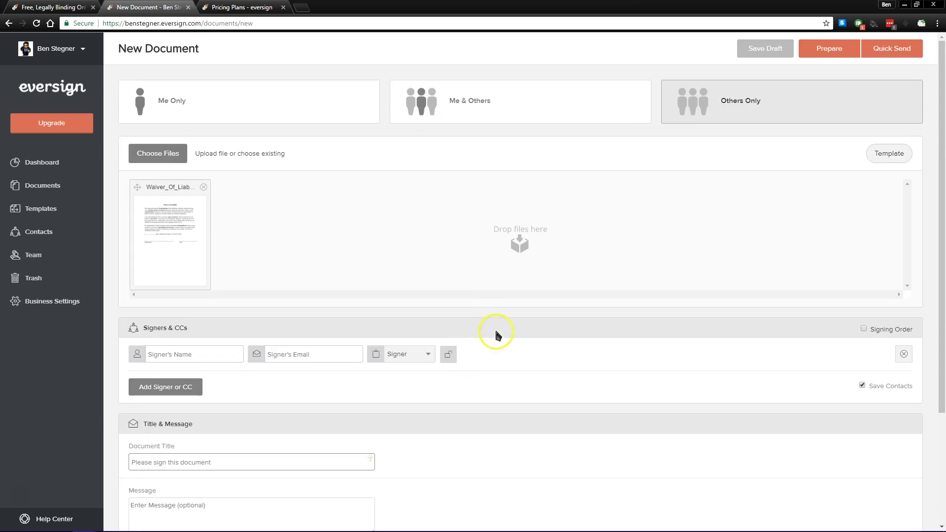
{"action": "scroll", "coordinate": [250, 359], "scroll_direction": "down", "scroll_amount": 3}
{"action": "scroll", "coordinate": [682, 200], "scroll_direction": "up", "scroll_amount": 3}
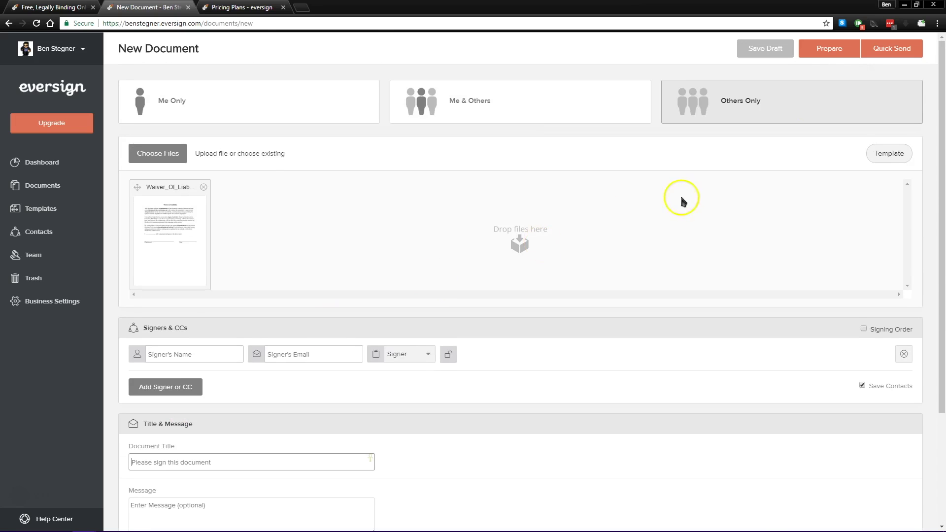
{"action": "left_click", "coordinate": [838, 52]}
{"action": "scroll", "coordinate": [363, 280], "scroll_direction": "down", "scroll_amount": 3}
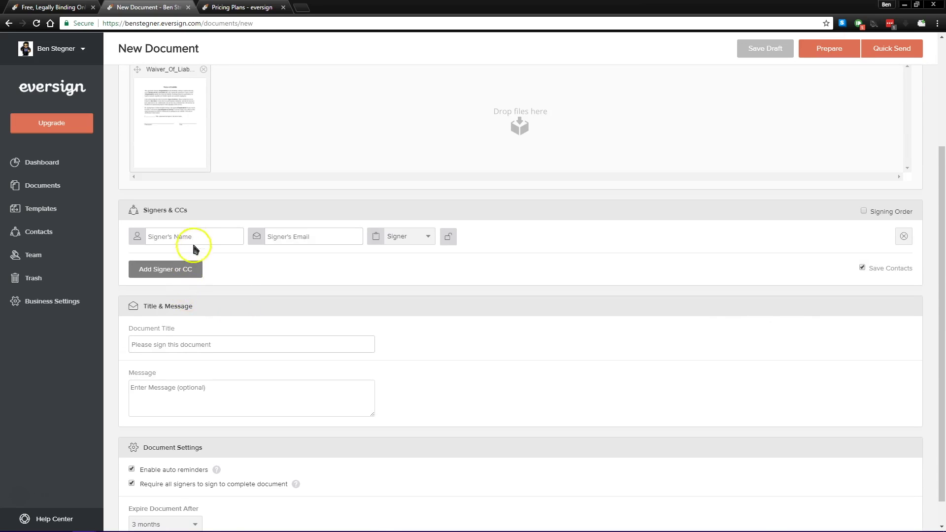
Enter the signer's name and e-mail address in the signer row
{"action": "left_click", "coordinate": [196, 237]}
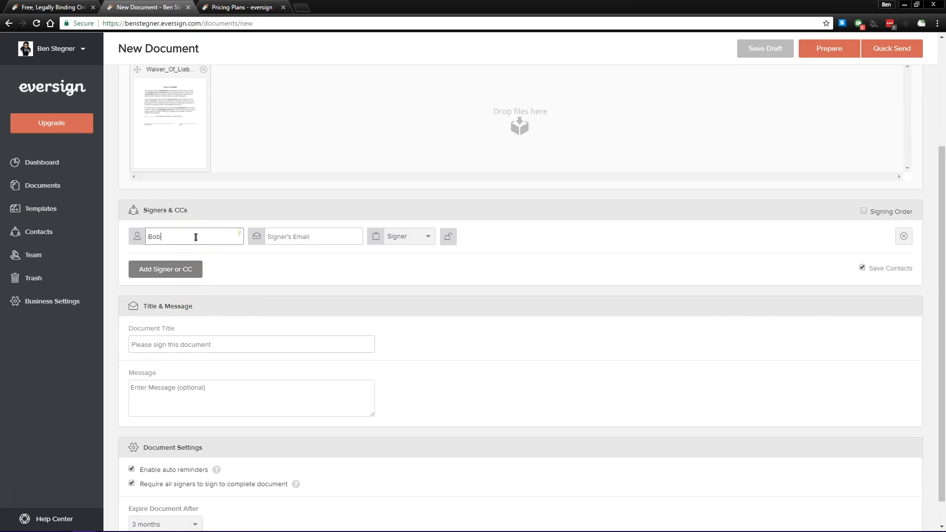
{"action": "key", "text": "Tab"}
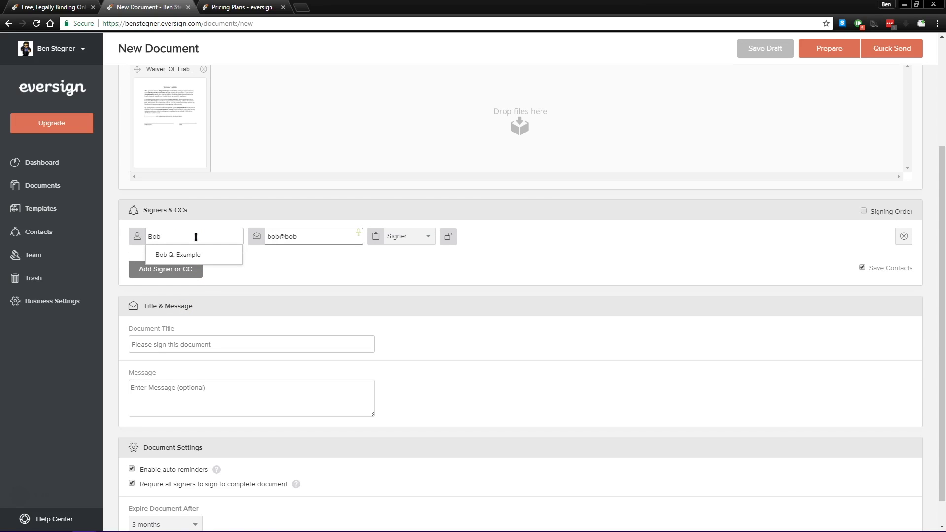
{"action": "scroll", "coordinate": [600, 290], "scroll_direction": "up", "scroll_amount": 3}
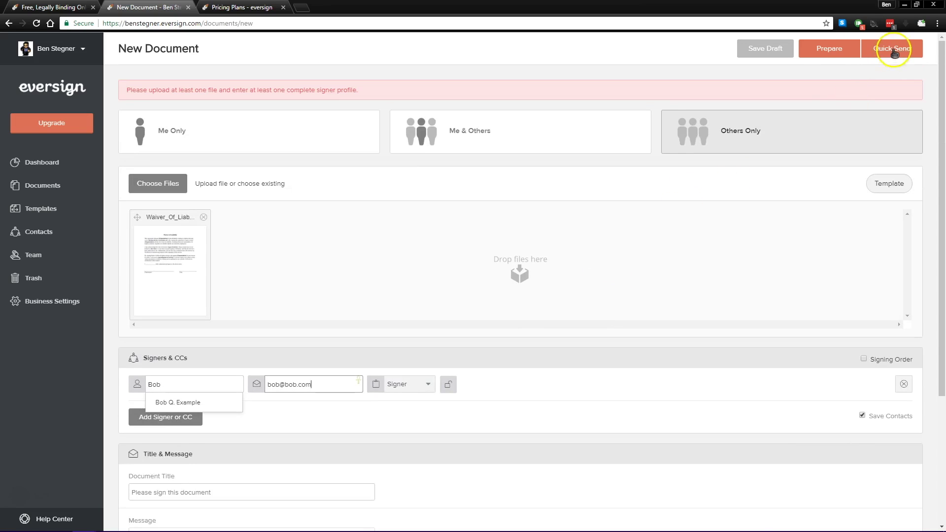
Place Signature, Full Name and Date Signed fields on the waiver's lines and send it
{"action": "left_click", "coordinate": [852, 50]}
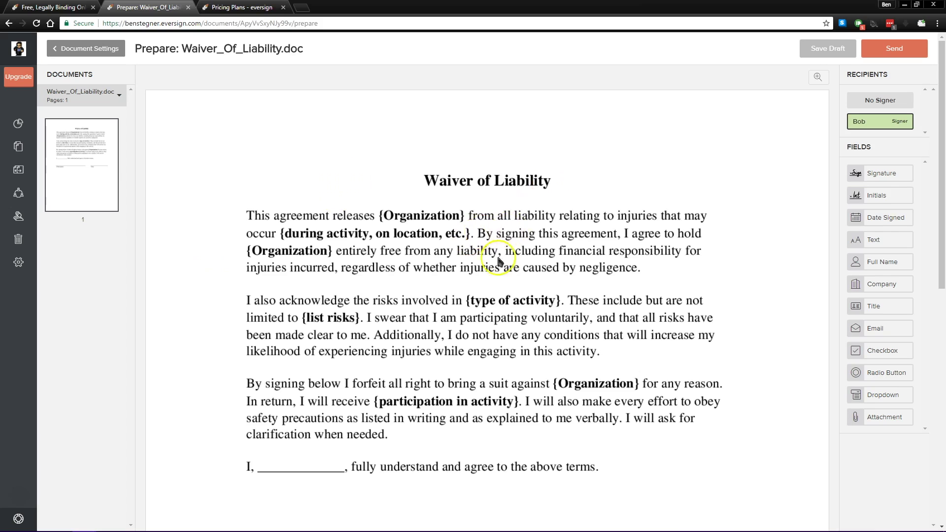
{"action": "scroll", "coordinate": [499, 273], "scroll_direction": "down", "scroll_amount": 4}
{"action": "scroll", "coordinate": [499, 274], "scroll_direction": "down", "scroll_amount": 1}
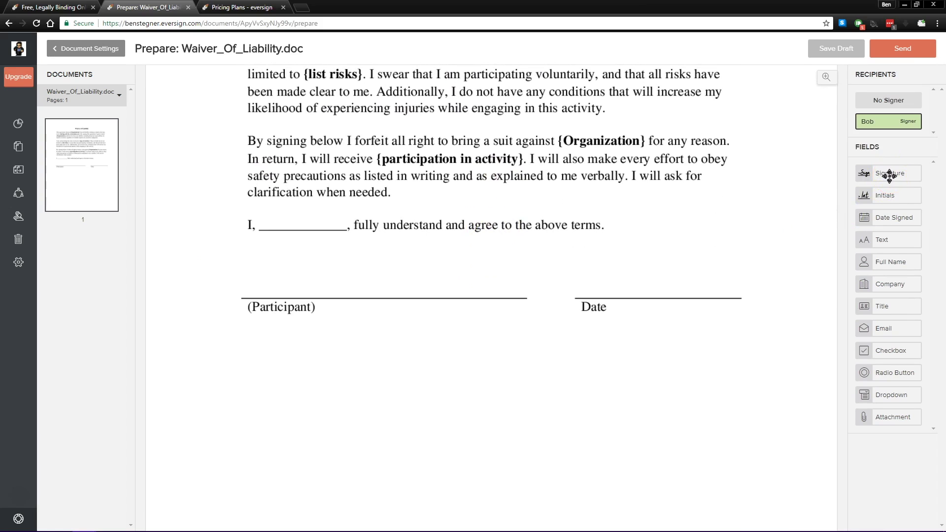
{"action": "mouse_move", "coordinate": [895, 174]}
{"action": "left_mouse_down"}
{"action": "mouse_move", "coordinate": [311, 268]}
{"action": "mouse_move", "coordinate": [355, 279]}
{"action": "mouse_move", "coordinate": [348, 270]}
{"action": "left_mouse_up"}
{"action": "mouse_move", "coordinate": [888, 261]}
{"action": "left_mouse_down"}
{"action": "mouse_move", "coordinate": [359, 258]}
{"action": "mouse_move", "coordinate": [356, 215]}
{"action": "mouse_move", "coordinate": [302, 221]}
{"action": "left_mouse_up"}
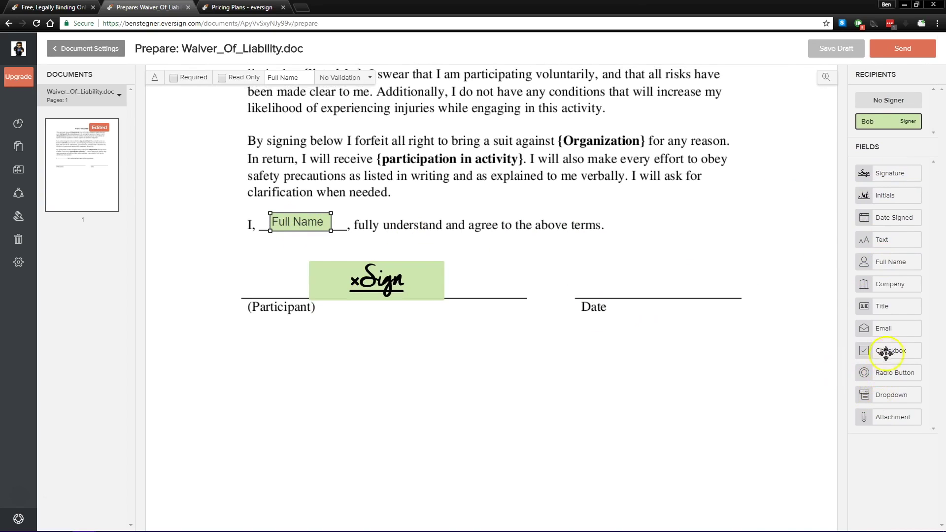
{"action": "left_click_drag", "start_coordinate": [892, 217], "coordinate": [659, 288]}
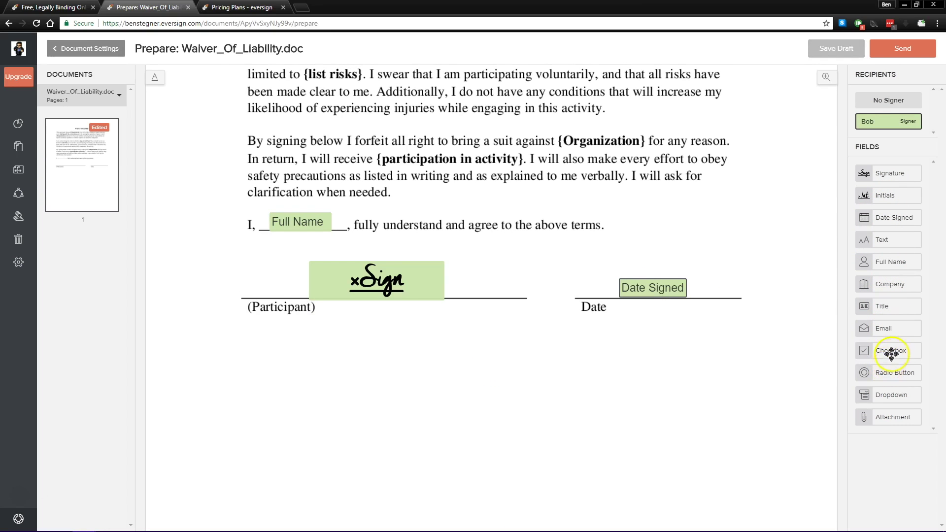
{"action": "scroll", "coordinate": [617, 375], "scroll_direction": "up", "scroll_amount": 2}
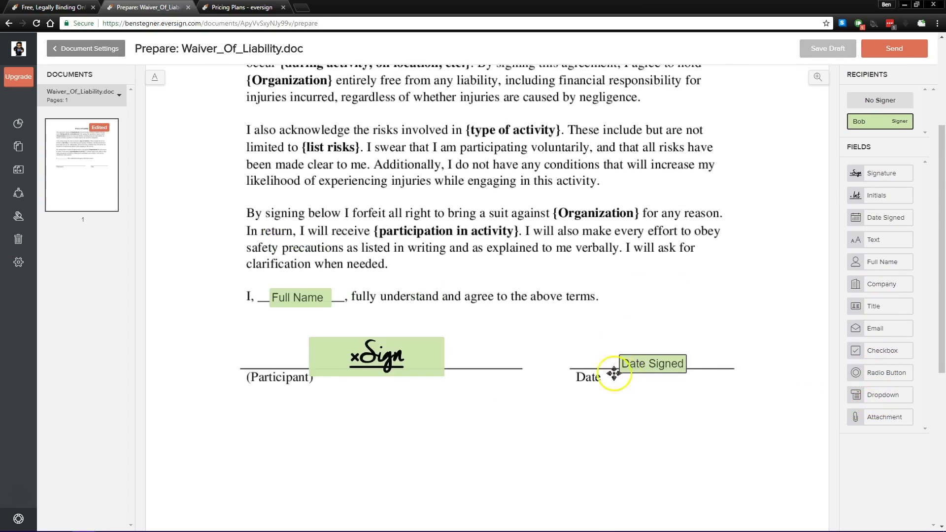
{"action": "left_click", "coordinate": [885, 52]}
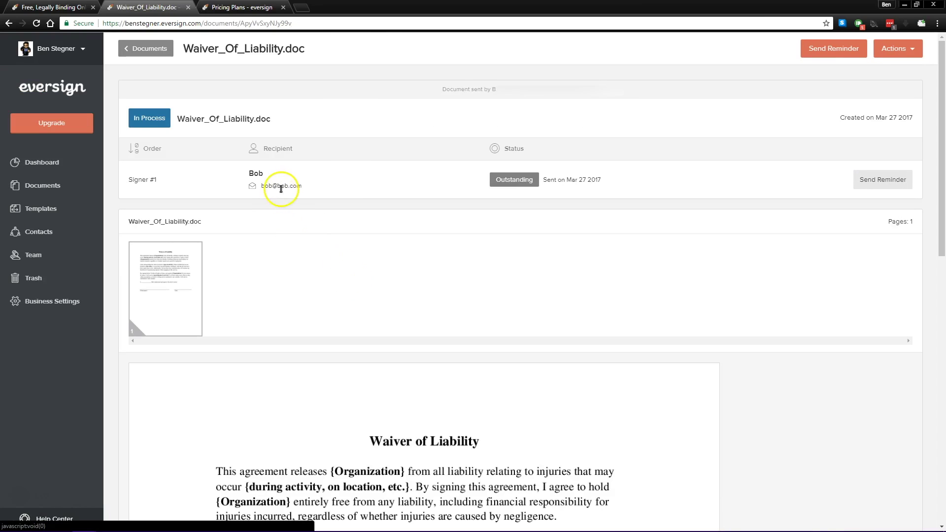
Review the sent waiver's In Process status page, then go to the Documents list
{"action": "scroll", "coordinate": [520, 272], "scroll_direction": "down", "scroll_amount": 1}
{"action": "scroll", "coordinate": [575, 290], "scroll_direction": "up", "scroll_amount": 1}
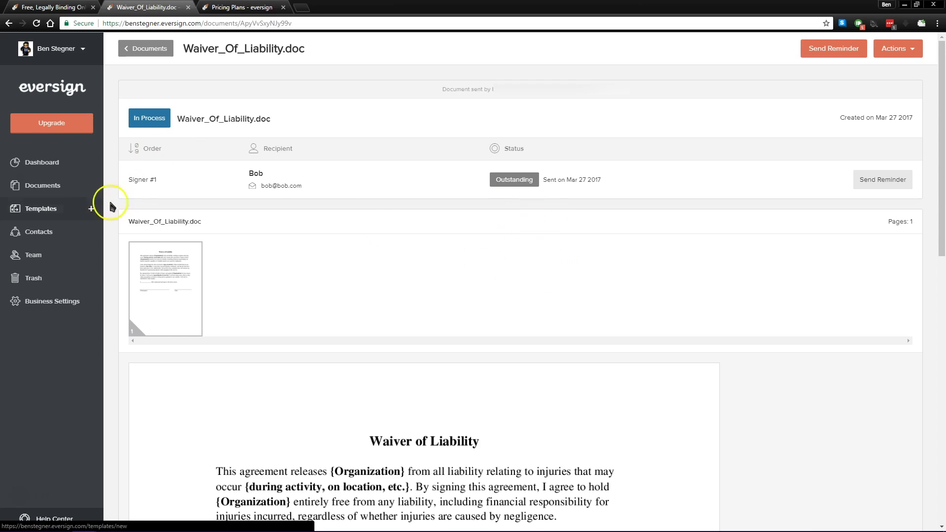
{"action": "left_click", "coordinate": [54, 185]}
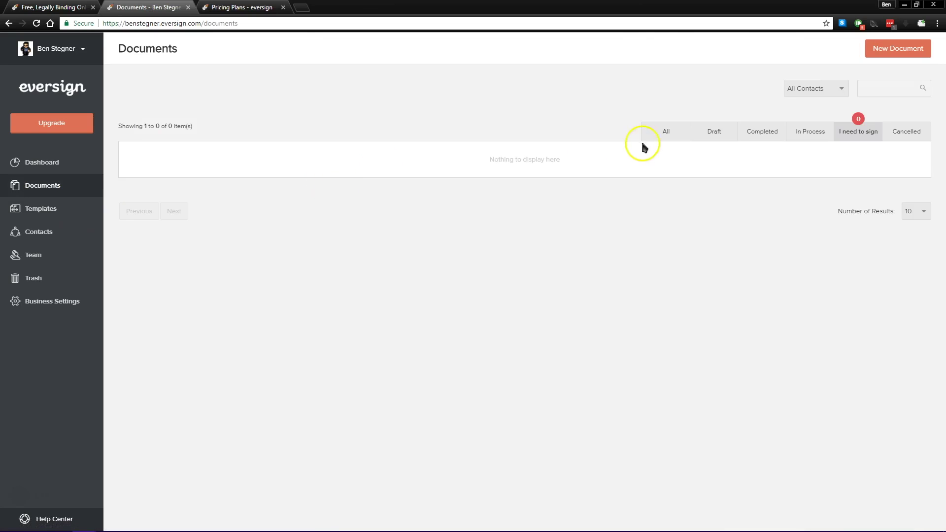
Show All documents, glance over the Pricing Plans tab, and return to the list
{"action": "left_click", "coordinate": [658, 136]}
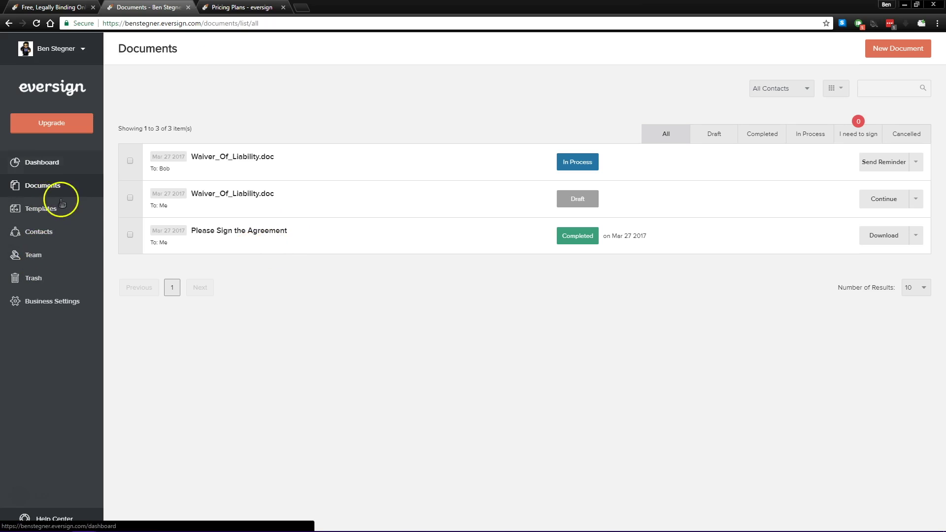
{"action": "left_click", "coordinate": [241, 7]}
{"action": "scroll", "coordinate": [114, 281], "scroll_direction": "down", "scroll_amount": 3}
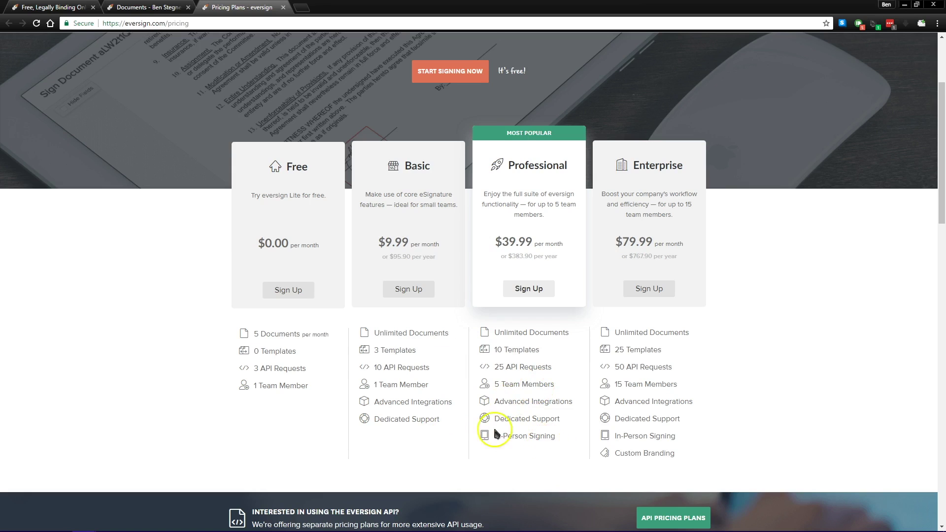
{"action": "scroll", "coordinate": [375, 358], "scroll_direction": "up", "scroll_amount": 3}
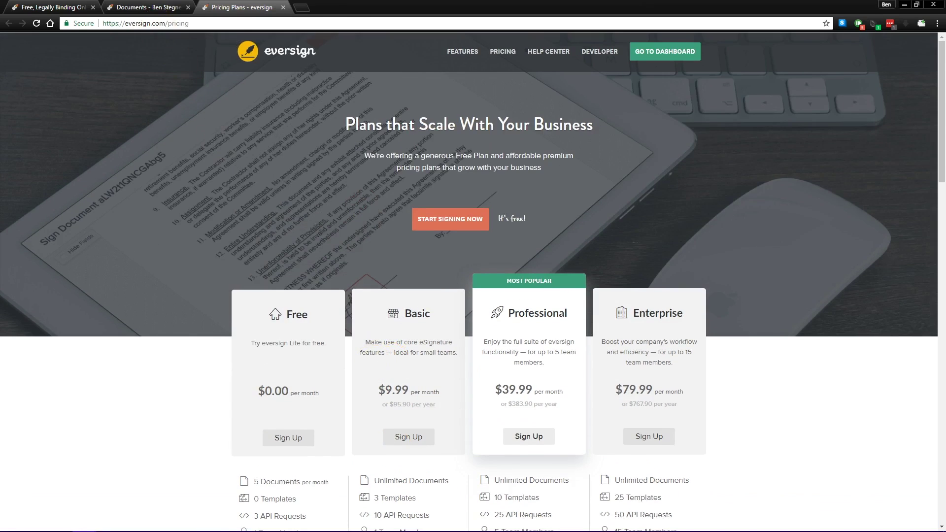
{"action": "key", "text": "ctrl+shift+Tab"}
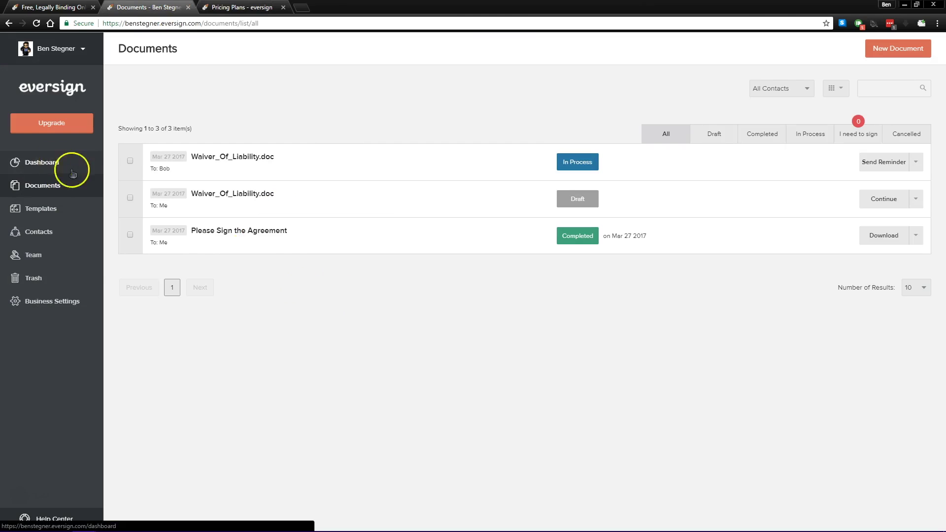
Go back to the Dashboard showing 1 document waiting for others
{"action": "left_click", "coordinate": [72, 172]}
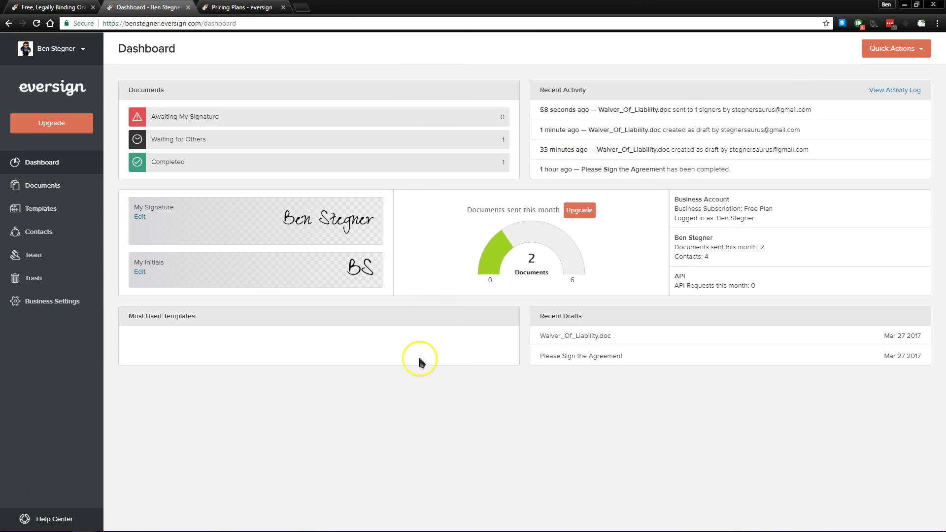